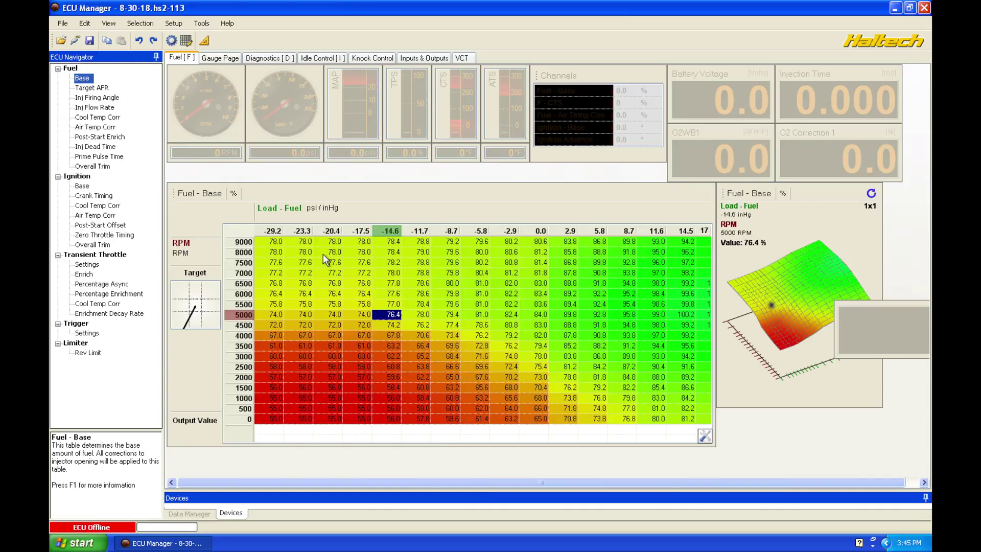
# Set the fuel base cells from 0 to 1500 RPM and -29.2 to -17.5 inHg to 58%
pyautogui.scroll(-1, 371, 200)
pyautogui.scroll(-1, 373, 185)
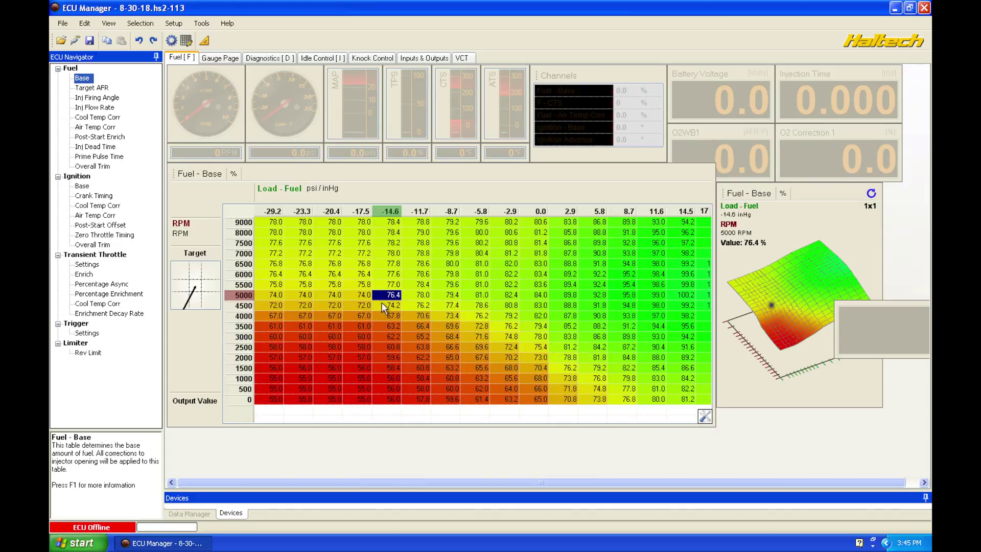
pyautogui.moveTo(274, 357); pyautogui.dragTo(371, 405)
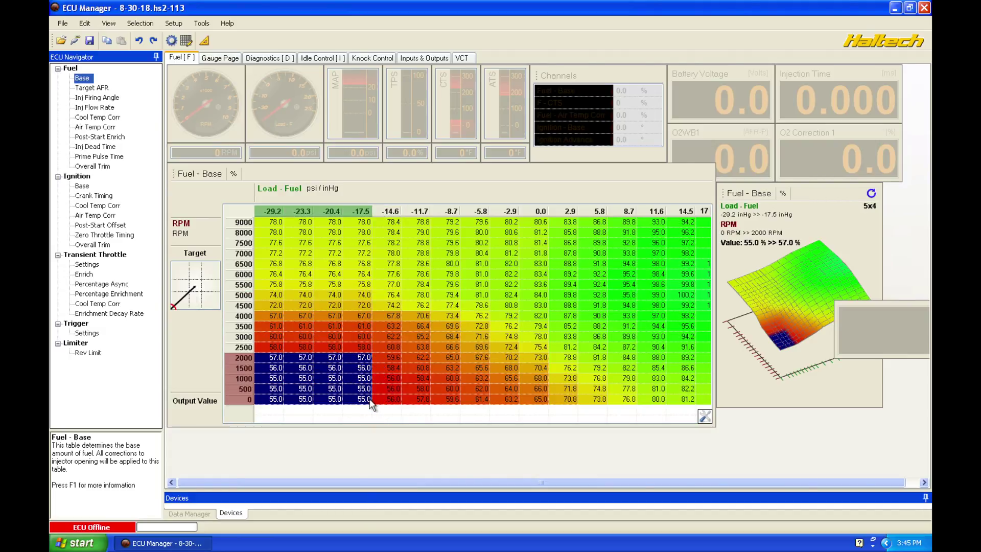
pyautogui.click(322, 369)
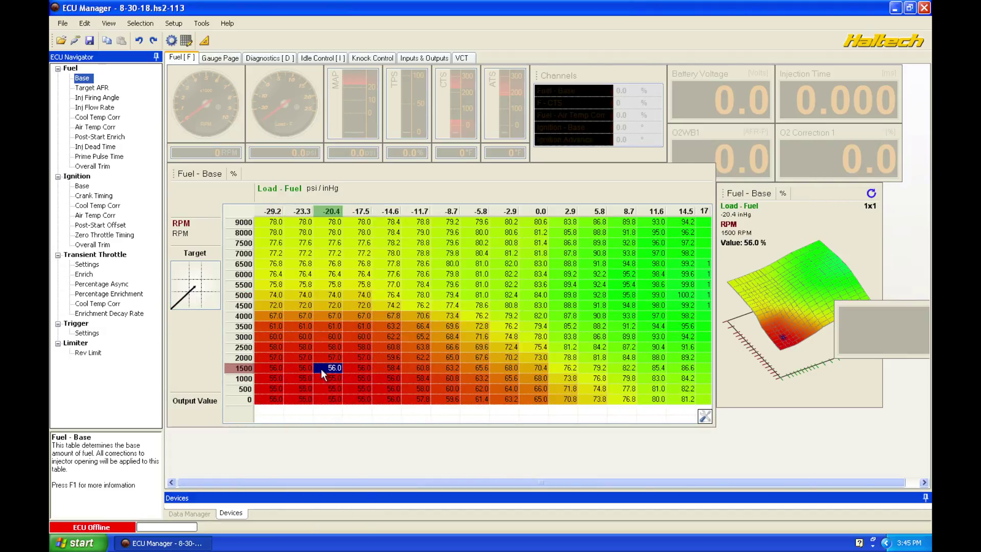
pyautogui.moveTo(274, 367); pyautogui.dragTo(355, 401)
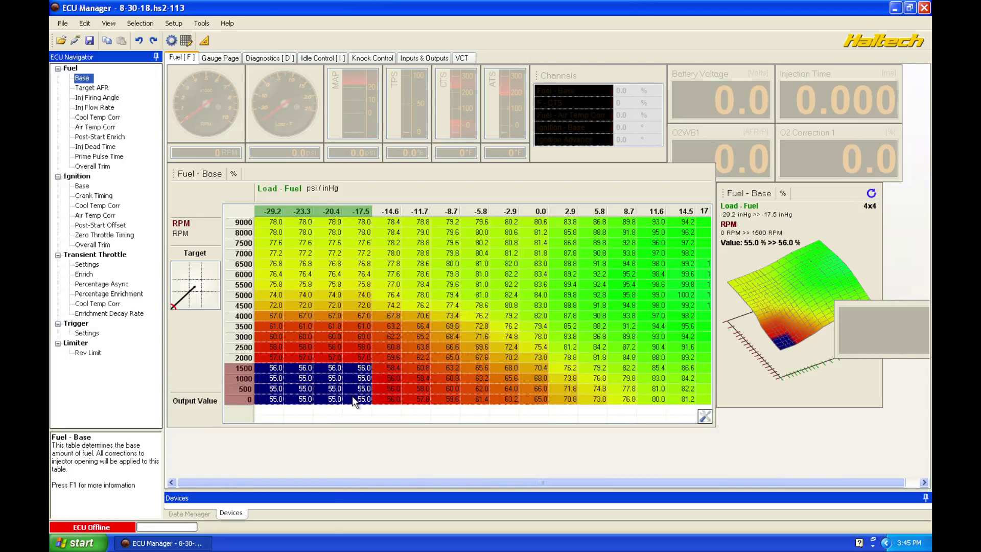
pyautogui.write('58')
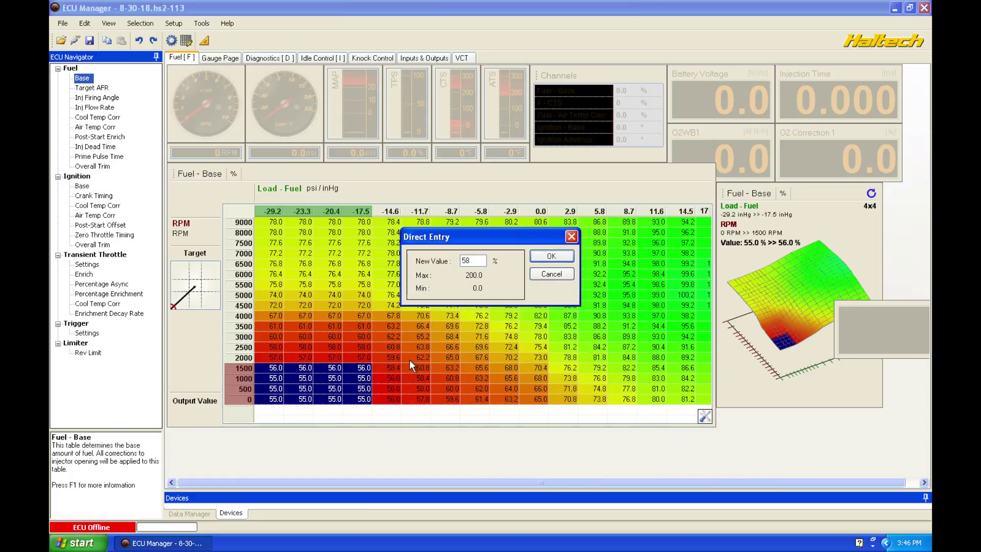
pyautogui.click(550, 257)
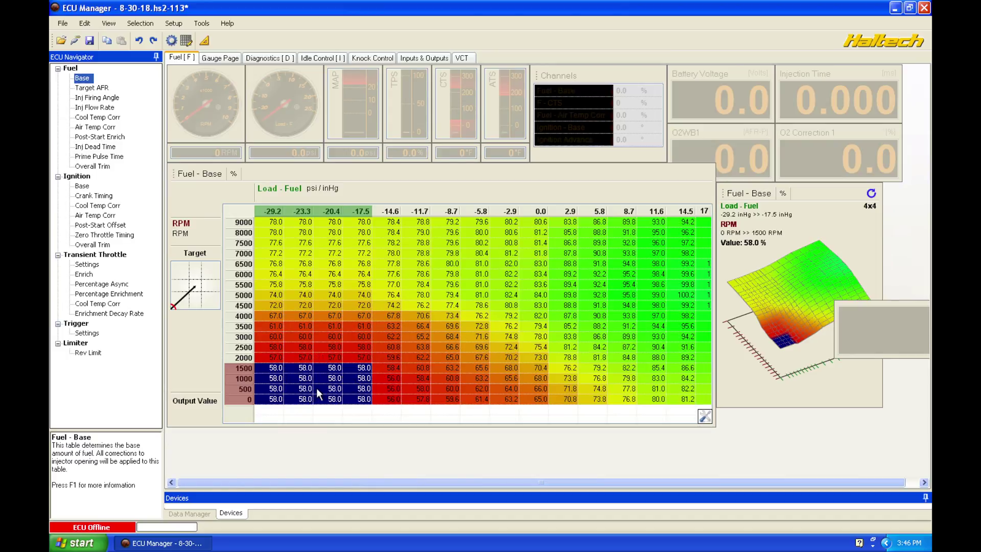
# Apply a 5% percentage increase to the fuel cells from 0 to 2000 RPM and -29.2 to -17.5 inHg
pyautogui.click(286, 364)
pyautogui.moveTo(275, 358); pyautogui.dragTo(345, 397)
pyautogui.press('%')
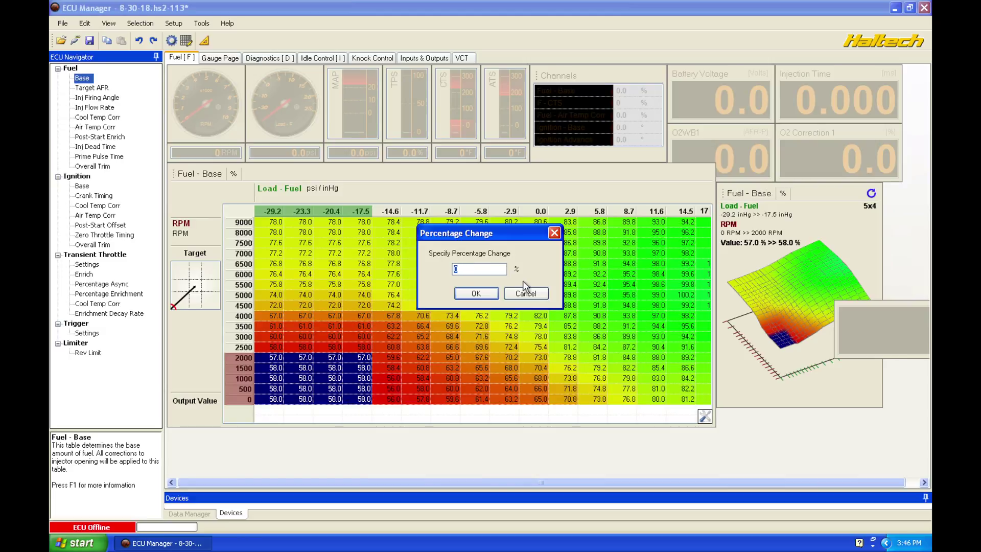
pyautogui.write('5')
pyautogui.press('Return')
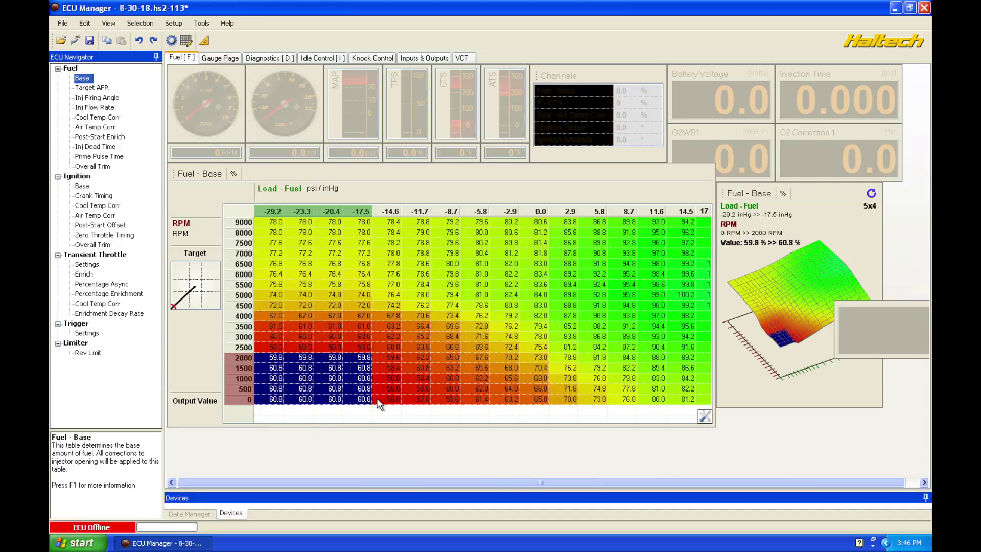
# Linearise the 1500 RPM fuel cells between -17.5 and -8.7 inHg
pyautogui.click(353, 379)
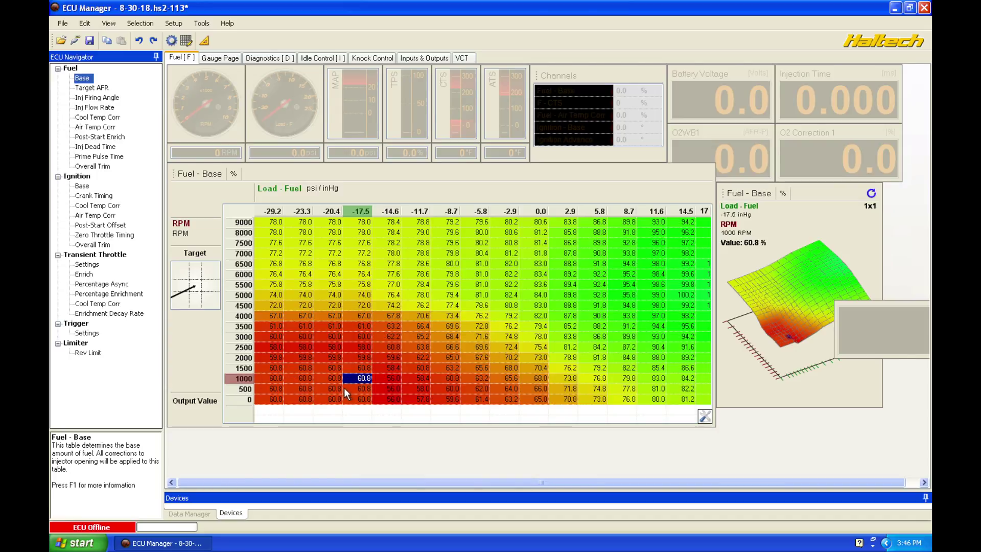
pyautogui.moveTo(276, 368); pyautogui.dragTo(356, 401)
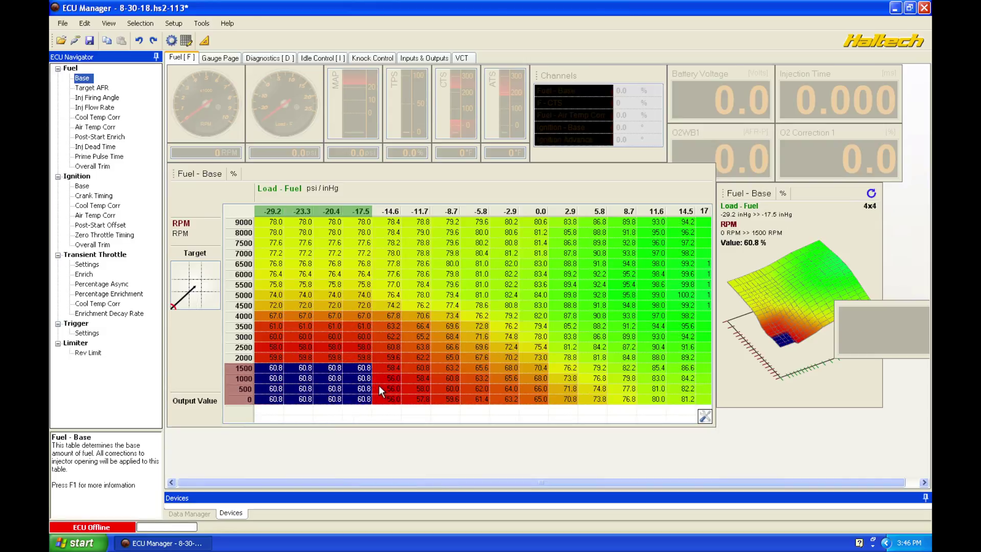
pyautogui.click(394, 360)
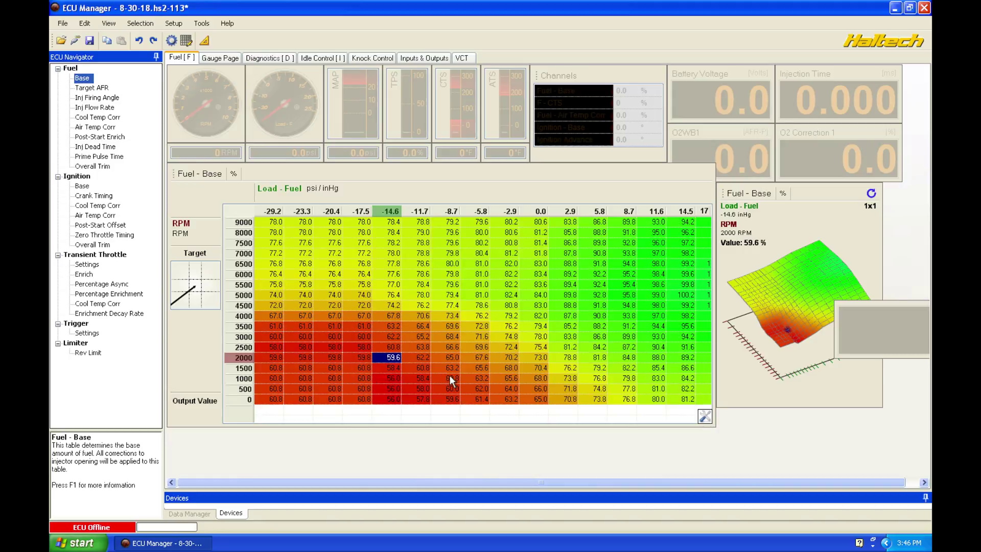
pyautogui.moveTo(786, 317); pyautogui.dragTo(767, 335)
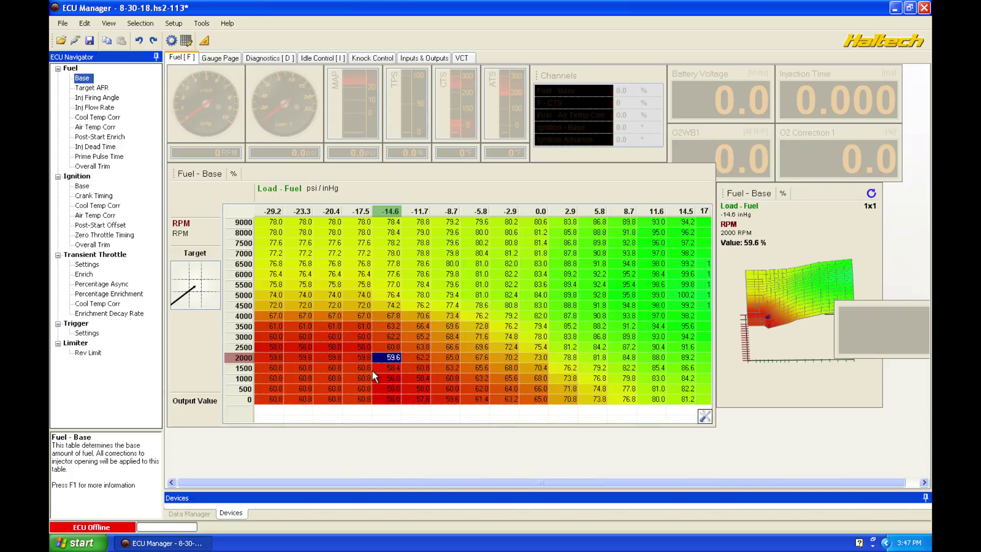
pyautogui.moveTo(366, 369); pyautogui.dragTo(441, 373)
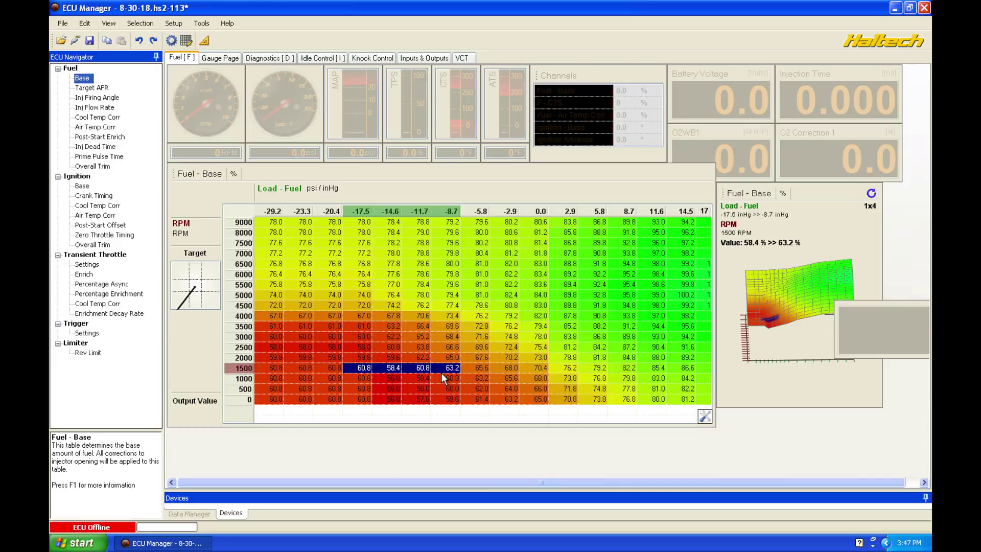
pyautogui.press('i')
# Linearise the 3x3 fuel block from 1000 to 2000 RPM and -17.5 to -11.7 inHg
pyautogui.click(369, 379)
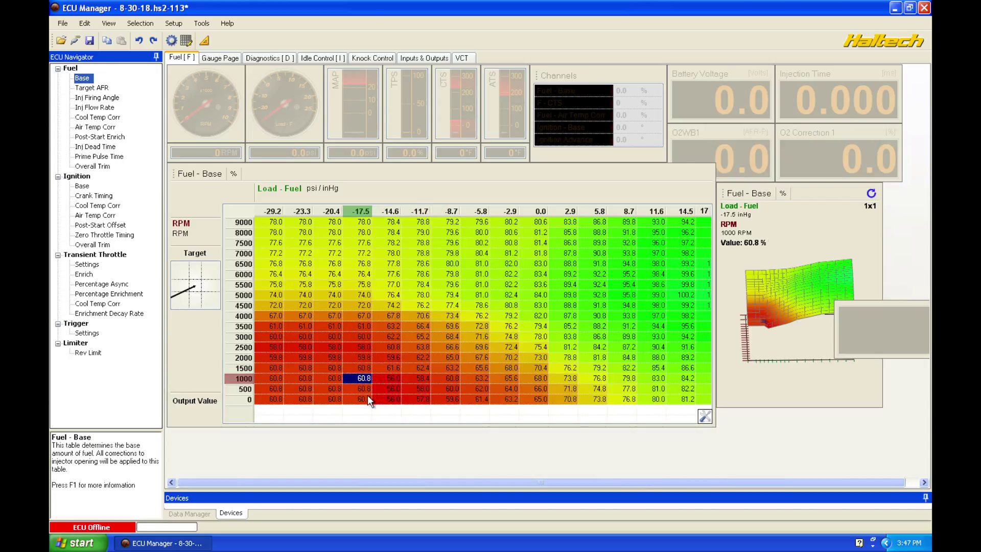
pyautogui.moveTo(367, 381); pyautogui.dragTo(407, 386)
pyautogui.moveTo(369, 359); pyautogui.dragTo(404, 383)
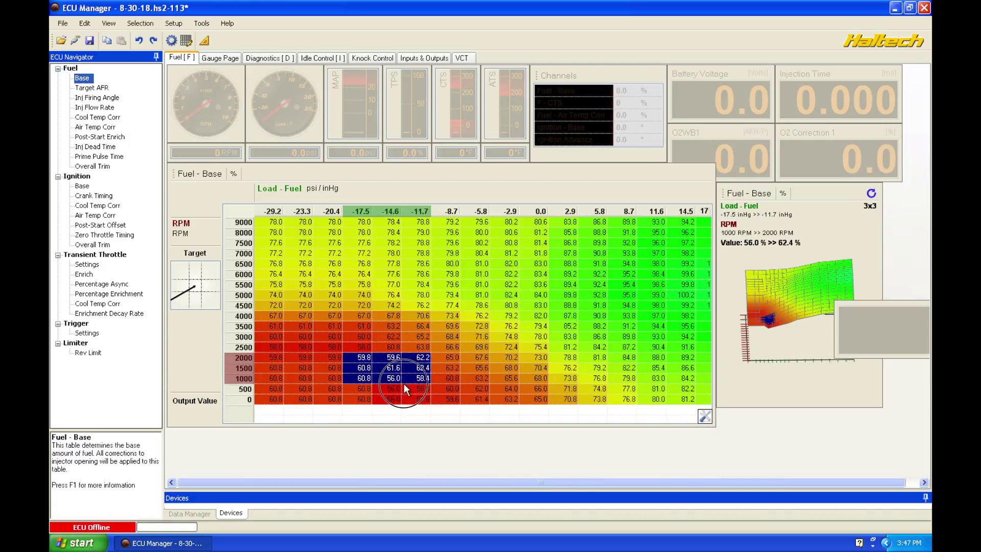
pyautogui.hotkey('shift', 'Down')
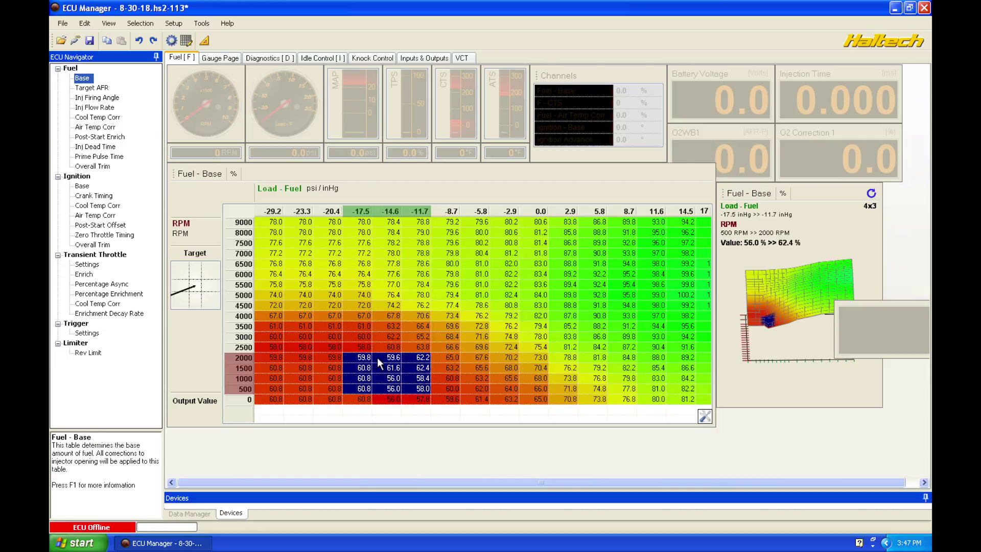
pyautogui.moveTo(363, 360); pyautogui.dragTo(413, 382)
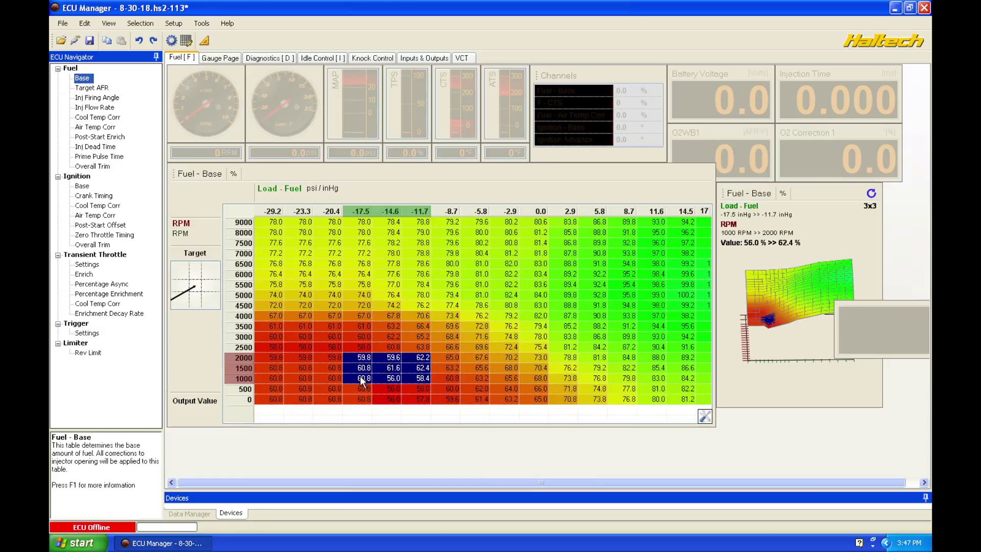
pyautogui.press('l')
pyautogui.press('Down')
pyautogui.press('Up')
pyautogui.press('Down')
pyautogui.press('Down')
pyautogui.press('Up')
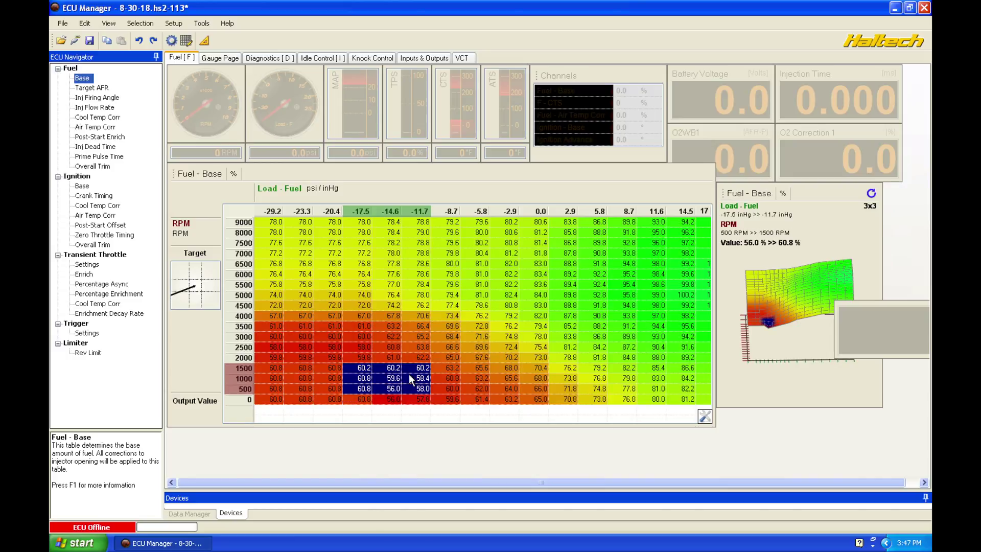
# Linearise the 500–1500 RPM and 0–1000 RPM fuel blocks in the -17.5 to -11.7 inHg columns
pyautogui.press('l')
pyautogui.press('Down')
pyautogui.press('l')
# Linearise successive 3x3 fuel blocks from 0–1000 RPM up to 1500–2500 RPM in the -14.6 to -8.7 inHg columns
pyautogui.press('Right')
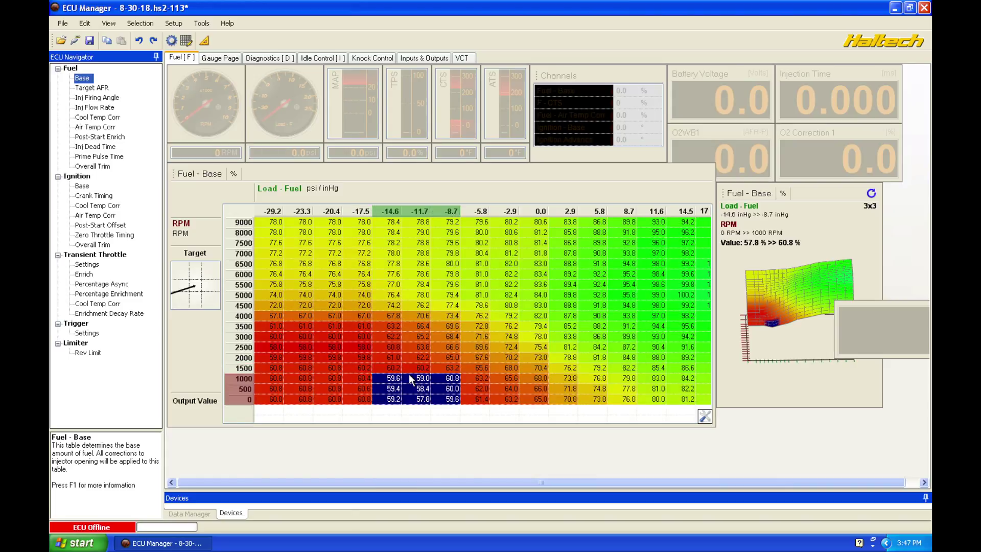
pyautogui.press('l')
pyautogui.press('Up')
pyautogui.press('l')
pyautogui.press('Up')
pyautogui.press('l')
pyautogui.press('Up')
pyautogui.press('l')
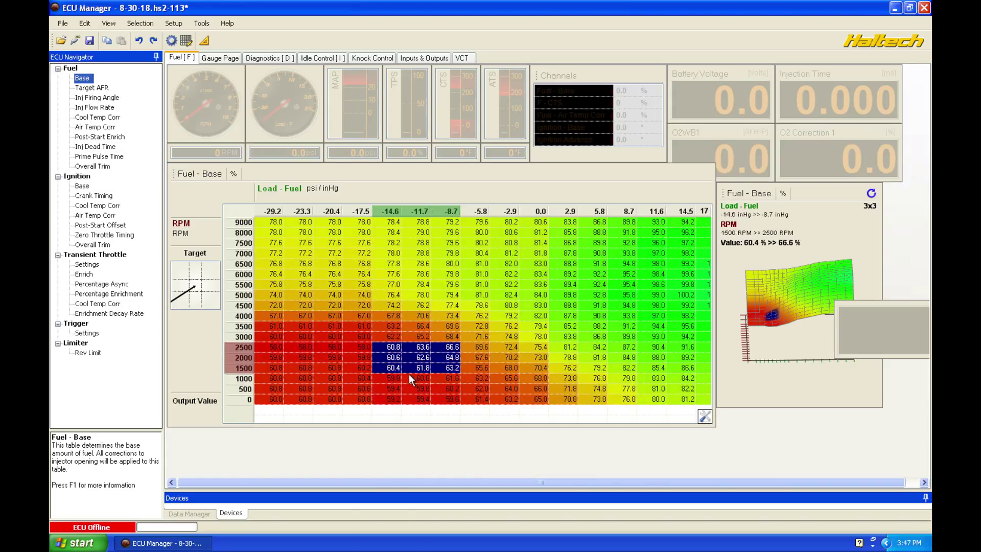
# Linearise successive 3x3 fuel blocks around 1500–3000 RPM, working from the -11.7 inHg column towards the lowest load columns
pyautogui.press('Left')
pyautogui.press('l')
pyautogui.press('Left')
pyautogui.press('l')
pyautogui.press('Left')
pyautogui.press('l')
# Smooth the fuel block at 2000–3000 RPM and -29.2 to -20.4 inHg, plus the low-RPM block at -23.3 to -17.5 inHg
pyautogui.press('Left')
pyautogui.press('Up')
# Linearise the 3x3 fuel blocks between 1000 and 3000 RPM across the -29.2 to -14.6 inHg columns
pyautogui.press('l')
pyautogui.press('Down')
pyautogui.press('l')
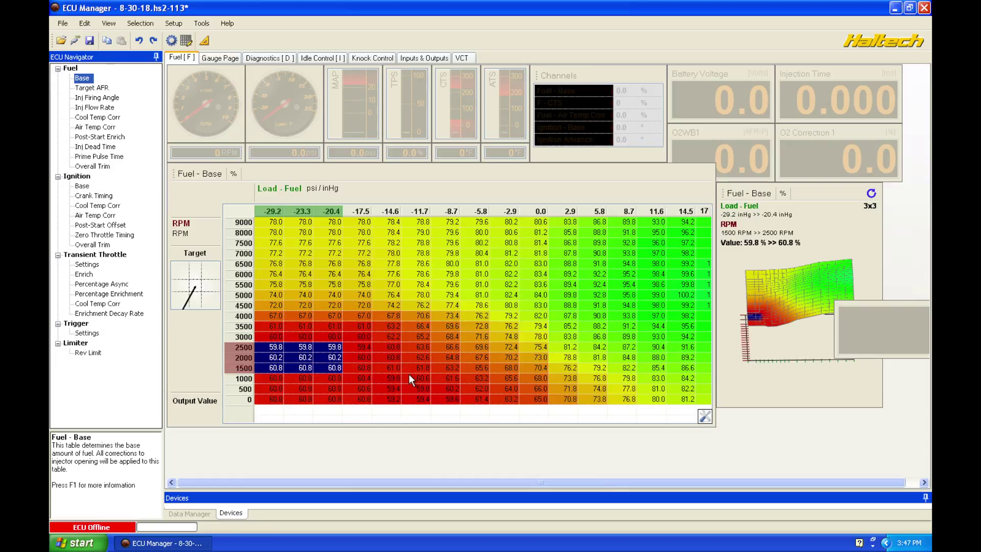
pyautogui.press('Down')
pyautogui.press('l')
pyautogui.press('Right')
pyautogui.press('Right')
# Linearise successive 3x3 fuel blocks from 0 to 1000 RPM, moving from the -17.5 load column up to 2.9
pyautogui.press('l')
pyautogui.press('Up')
pyautogui.press('l')
pyautogui.press('Up')
pyautogui.press('l')
pyautogui.press('Left')
pyautogui.press('l')
pyautogui.press('Left')
pyautogui.press('s')
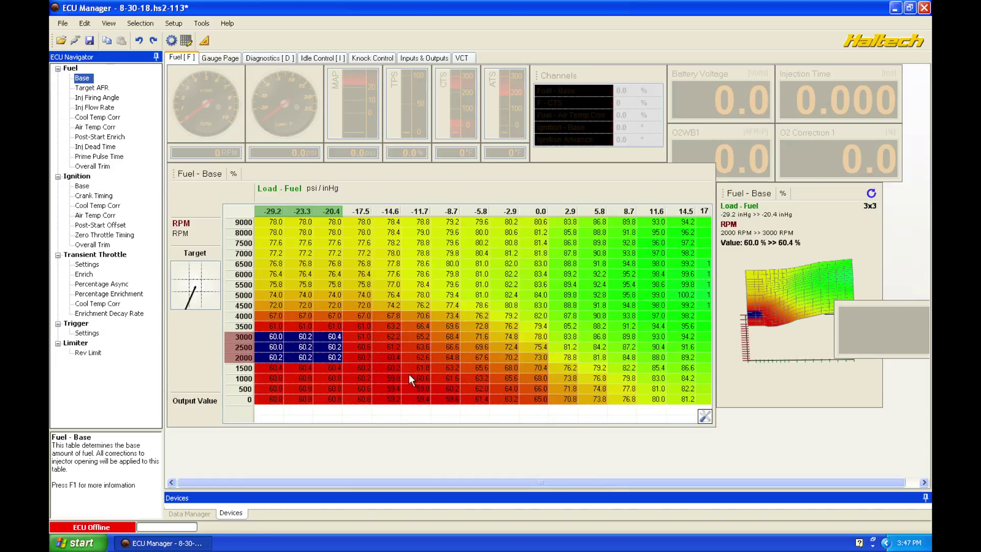
pyautogui.press('Down')
pyautogui.press('Down')
pyautogui.press('Right')
pyautogui.press('Down')
pyautogui.press('s')
pyautogui.press('Down')
pyautogui.press('Right')
pyautogui.press('Right')
pyautogui.press('l')
pyautogui.press('Right')
pyautogui.press('l')
pyautogui.press('Right')
pyautogui.press('Right')
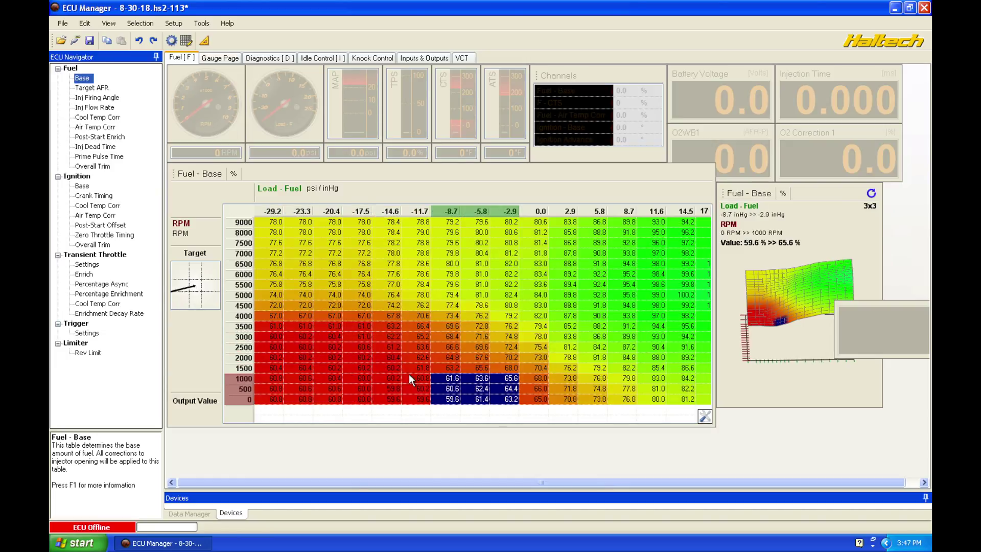
pyautogui.press('l')
# Linearise the 1500–2500 RPM fuel block at -17.5 to -11.7 inHg and the adjoining blocks up to 3500 RPM
pyautogui.press('Right')
pyautogui.press('Right')
pyautogui.press('l')
pyautogui.press('Left')
pyautogui.press('l')
# Smooth the 1000–2000 RPM fuel block at -8.7 to -2.9 inHg and the neighbouring lower-load block
pyautogui.press('Left')
pyautogui.press('Up')
pyautogui.press('l')
pyautogui.press('Up')
pyautogui.press('s')
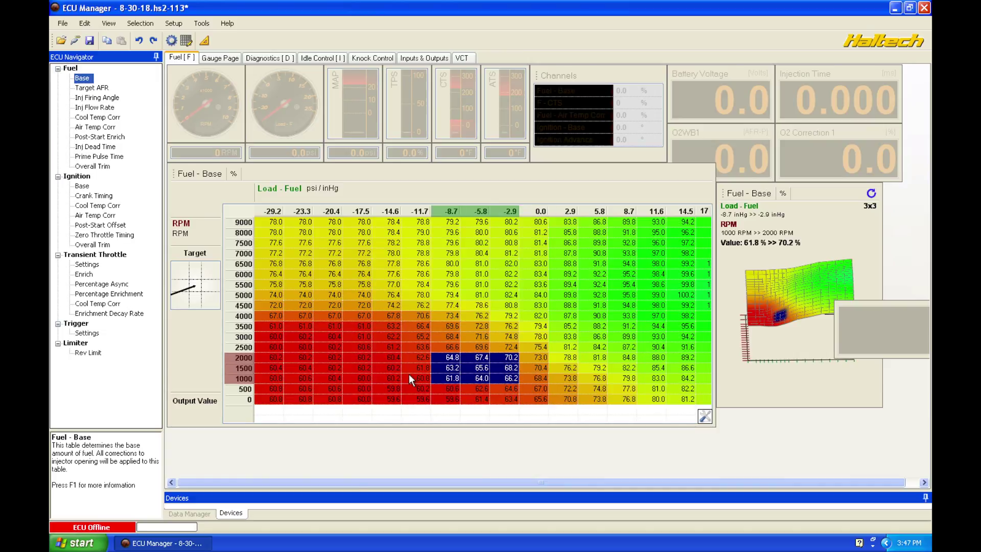
pyautogui.press('Left')
pyautogui.press('Left')
pyautogui.press('Left')
pyautogui.press('s')
pyautogui.press('Left')
pyautogui.press('s')
pyautogui.press('Up')
pyautogui.press('Right')
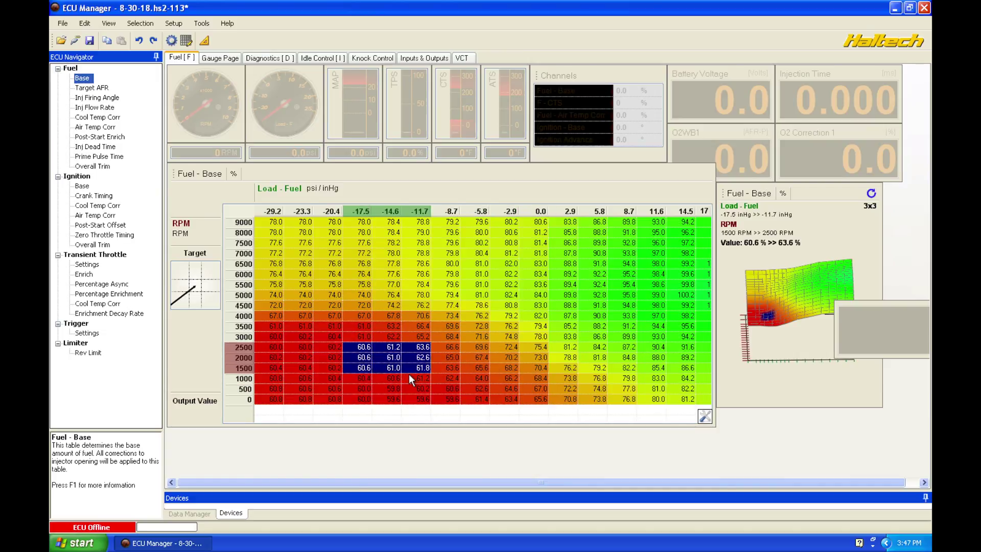
pyautogui.press('l')
pyautogui.press('Right')
pyautogui.press('l')
pyautogui.press('Up')
pyautogui.press('l')
pyautogui.press('Up')
pyautogui.press('l')
pyautogui.press('Left')
pyautogui.press('l')
pyautogui.press('Left')
pyautogui.press('l')
pyautogui.press('Left')
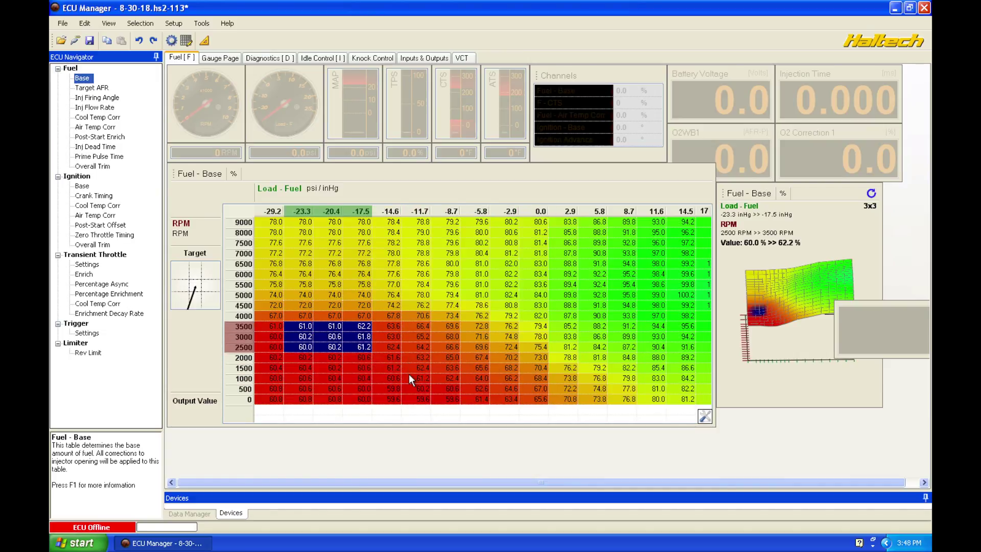
# Open the ignition base table and examine the shape of its 3D timing surface
pyautogui.moveTo(800, 286); pyautogui.dragTo(793, 305)
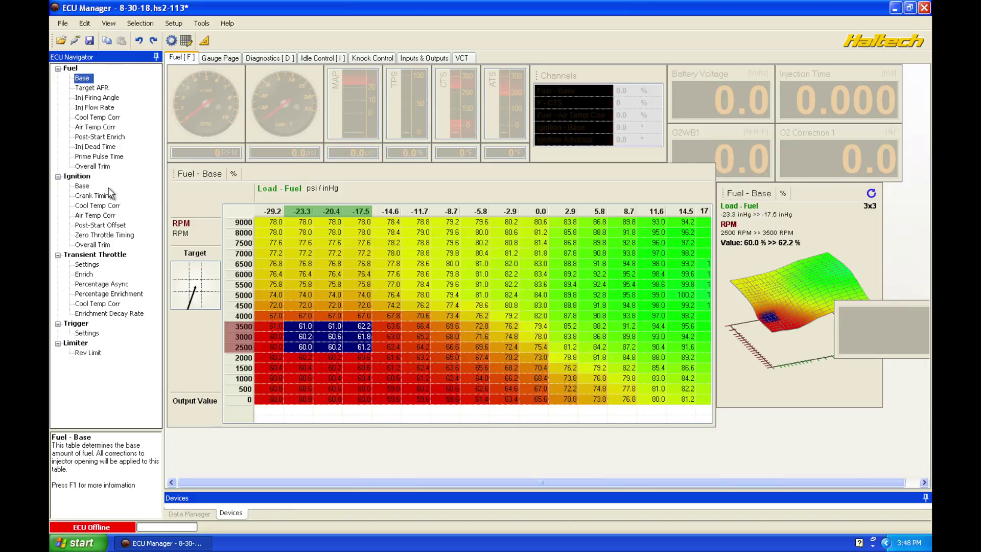
pyautogui.click(83, 187)
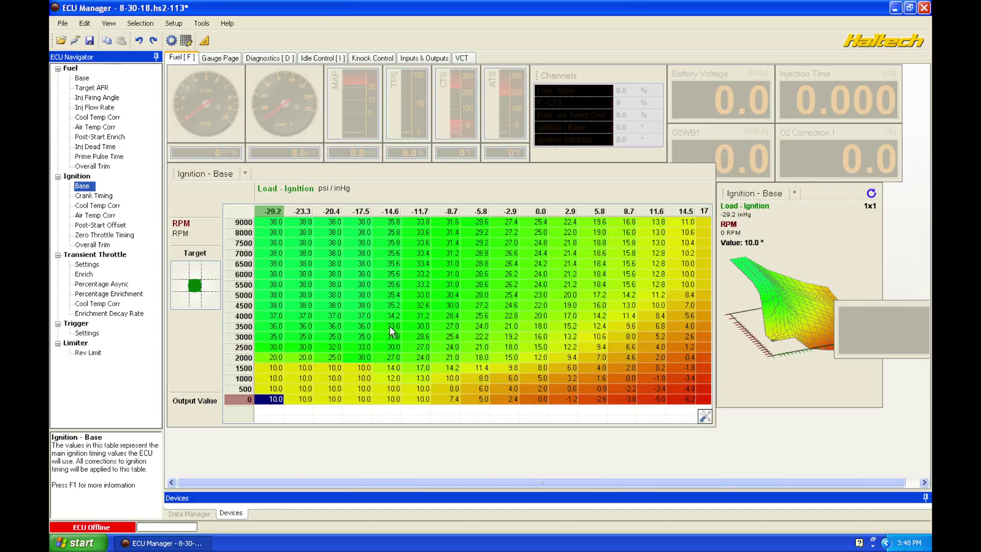
pyautogui.moveTo(797, 307); pyautogui.dragTo(756, 289)
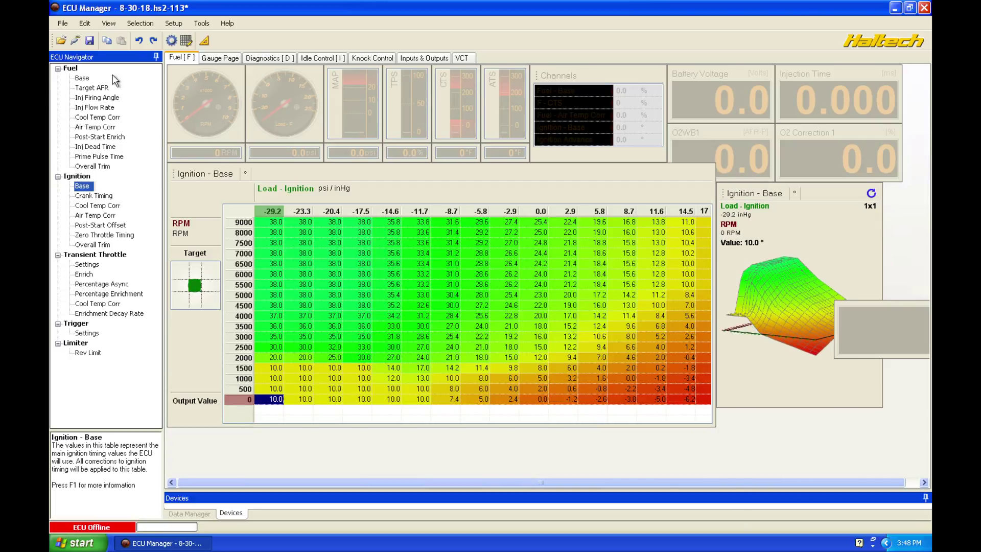
# Return to the fuel base table, select the cell at 4000 RPM and -14.6 inHg, and examine the 3D fuel surface
pyautogui.click(83, 78)
pyautogui.click(393, 327)
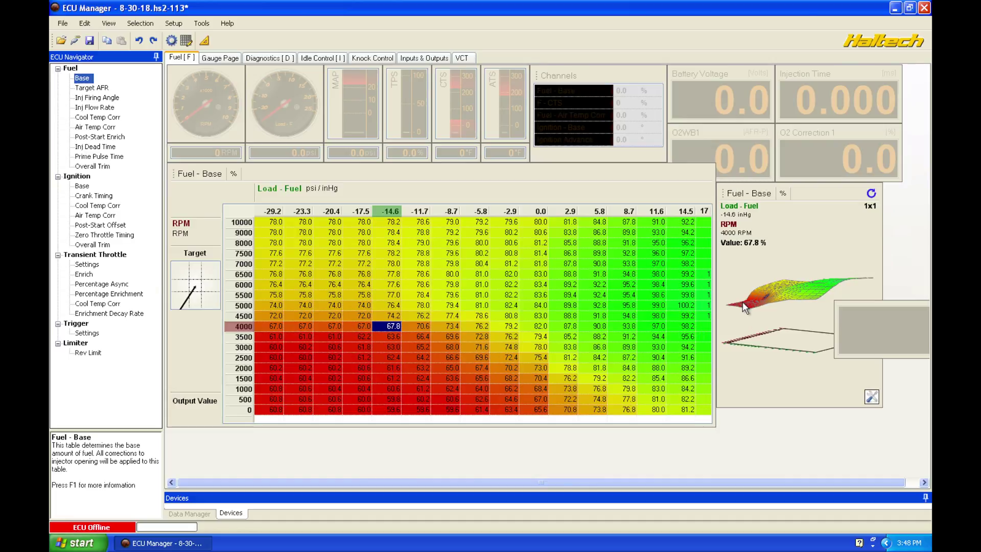
pyautogui.moveTo(743, 301); pyautogui.dragTo(786, 311)
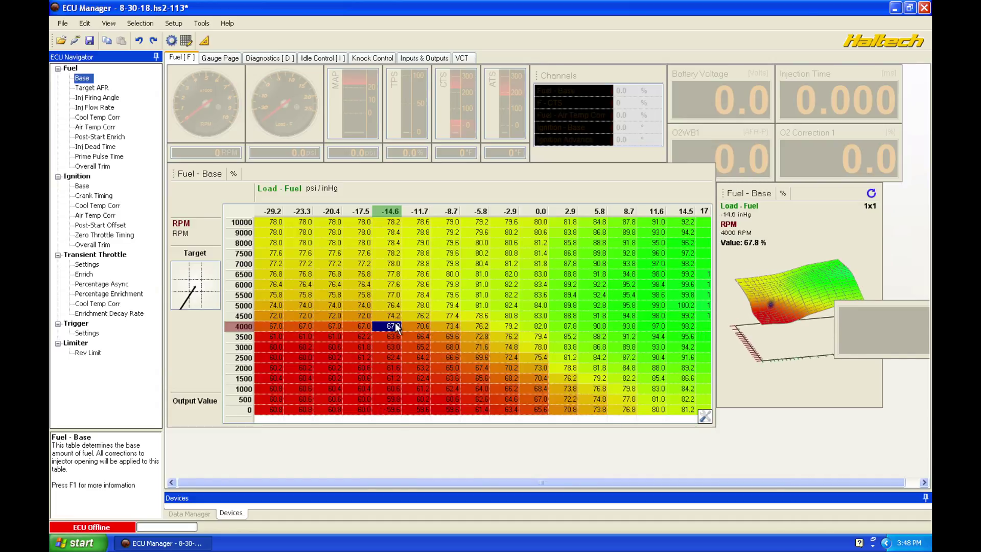